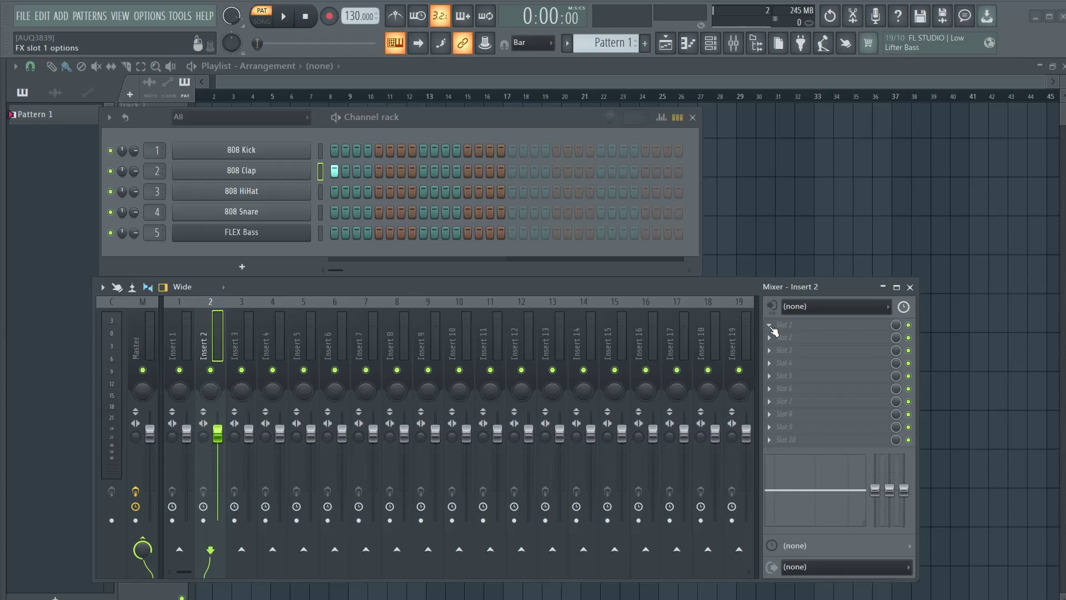
Load Fruity Delay from the More plugins list into Slot 1 of Mixer Insert 2
{"action": "left_click", "coordinate": [775, 330]}
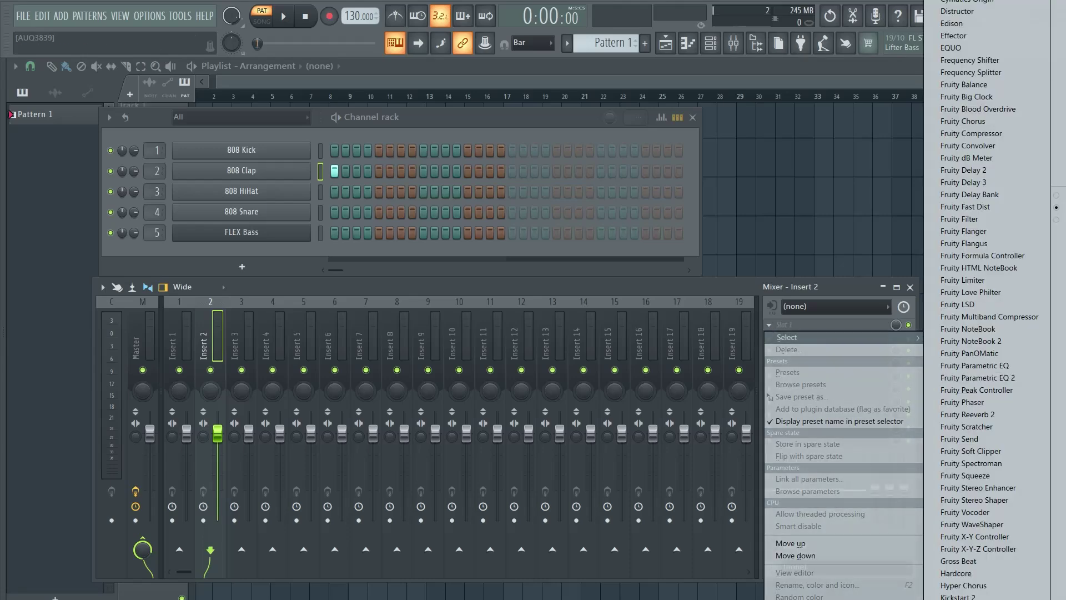
{"action": "left_click", "coordinate": [913, 3]}
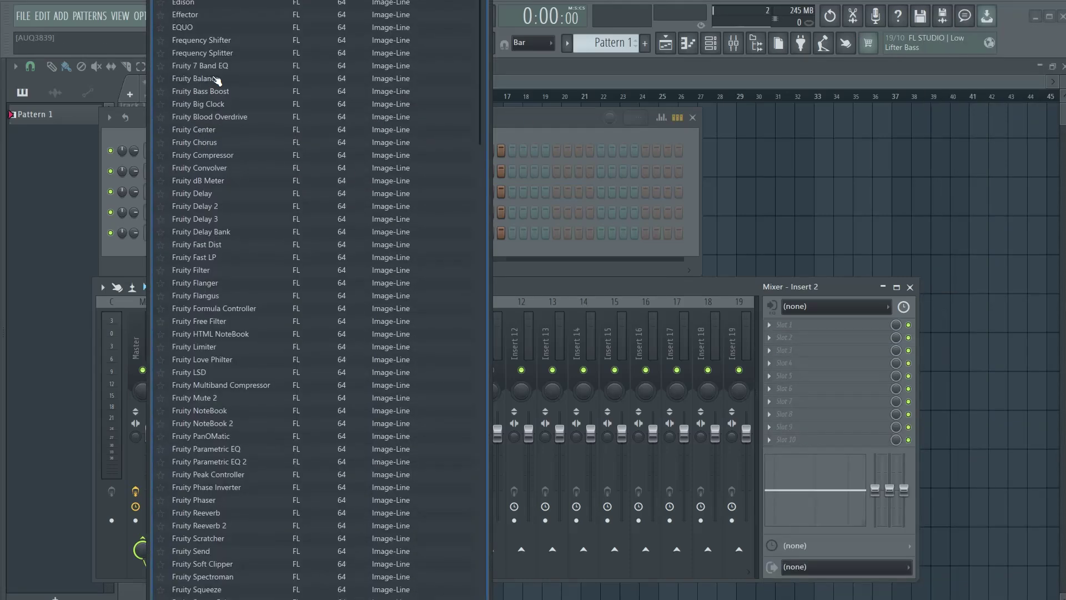
{"action": "double_click", "coordinate": [209, 195]}
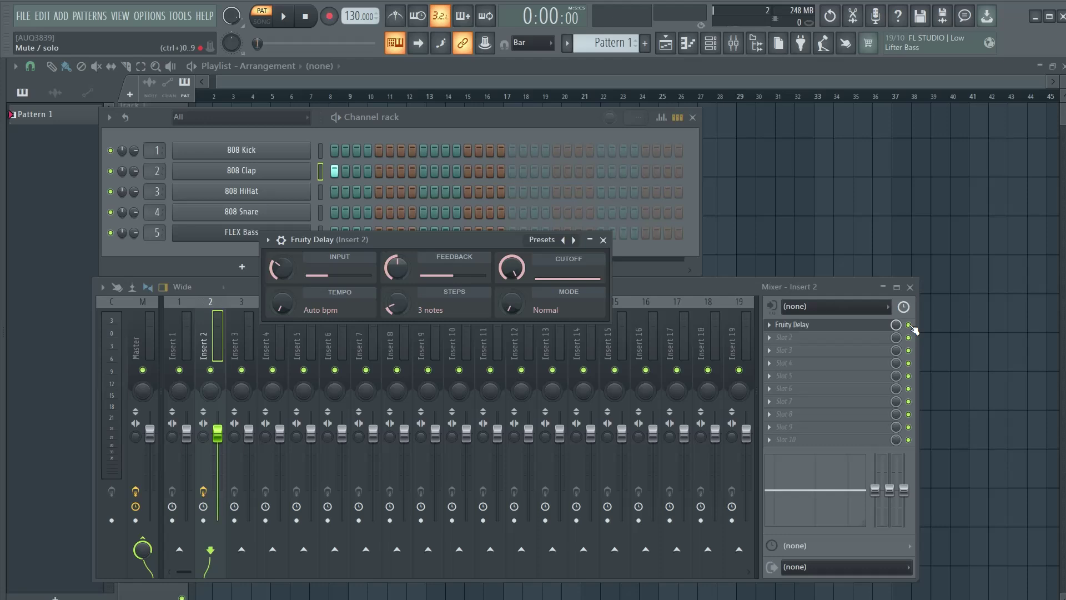
Bring the mixer forward, briefly play the pattern, and move the Fruity Delay panel up into full view
{"action": "left_click", "coordinate": [907, 305]}
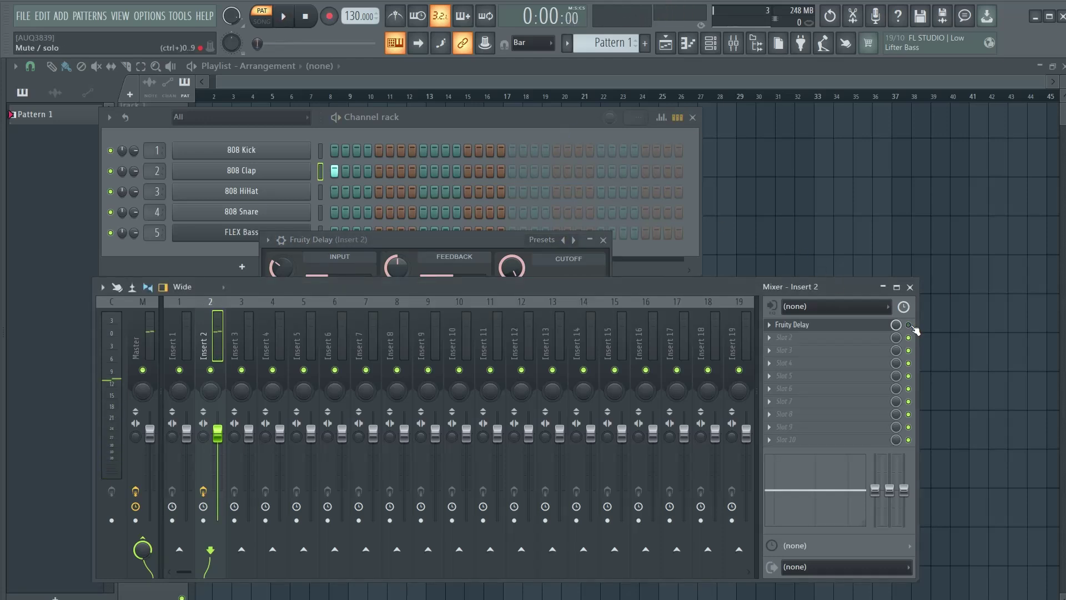
{"action": "key", "text": "space"}
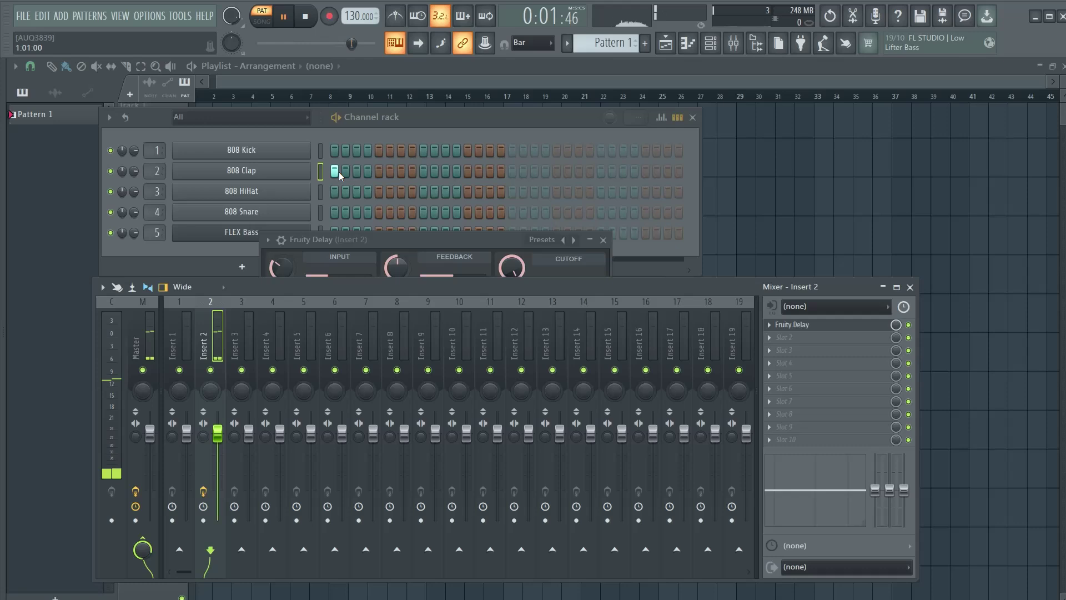
{"action": "key", "text": "space"}
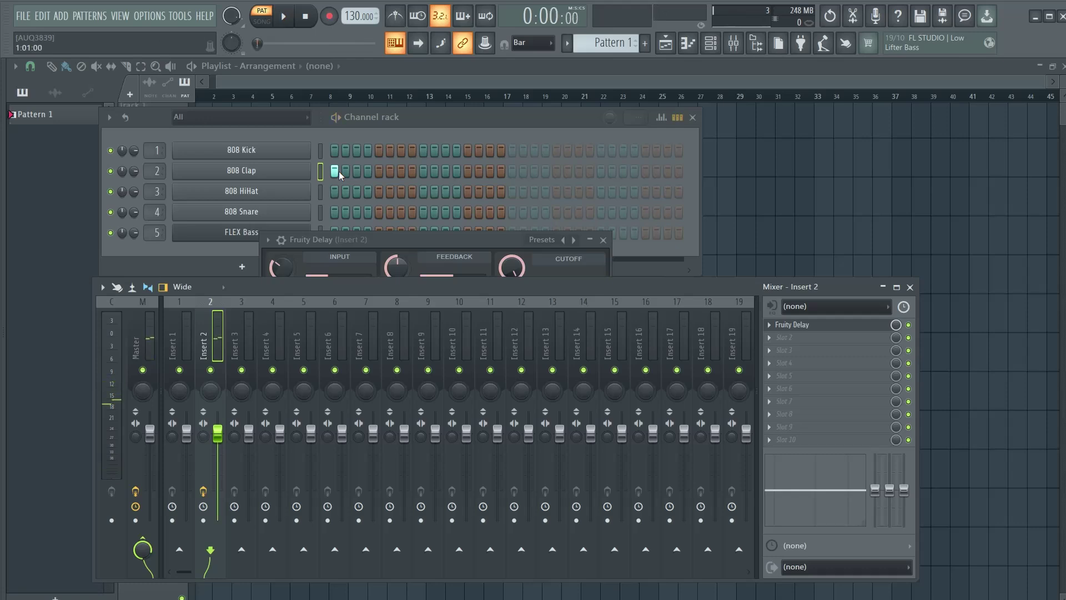
{"action": "left_click_drag", "start_coordinate": [441, 241], "coordinate": [488, 168]}
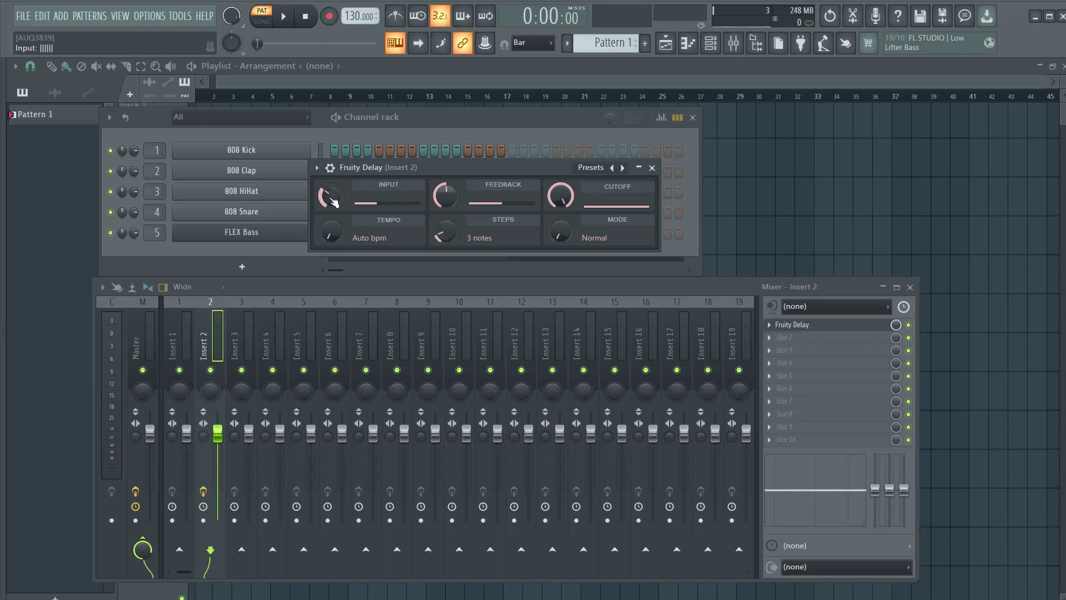
Sweep the Input knob from minimum to maximum while the pattern plays
{"action": "key", "text": "space"}
{"action": "scroll", "coordinate": [334, 203], "scroll_direction": "down", "scroll_amount": 5}
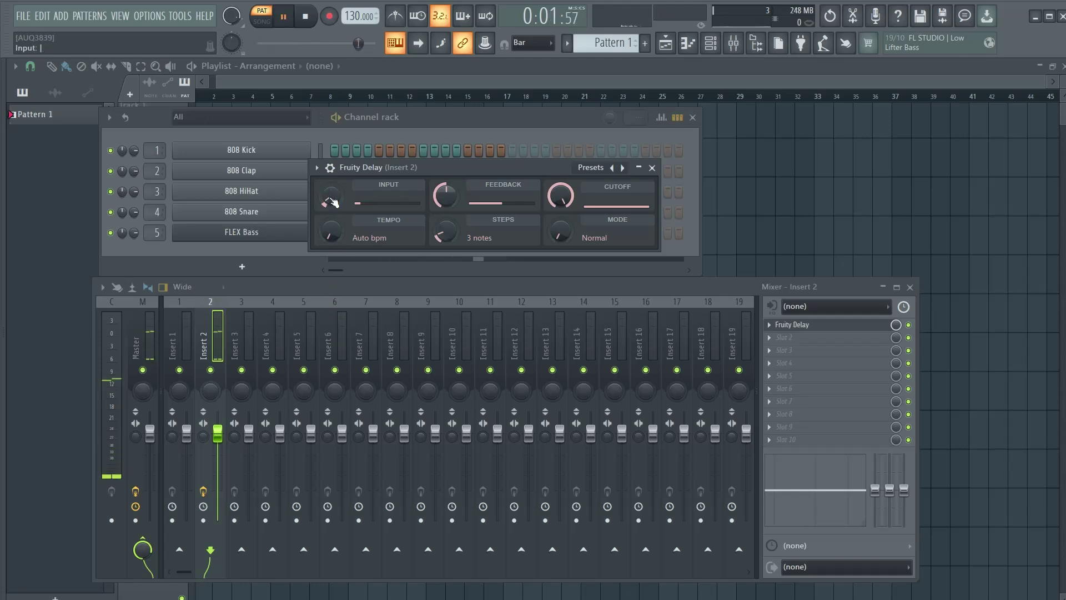
{"action": "scroll", "coordinate": [335, 202], "scroll_direction": "up", "scroll_amount": 5}
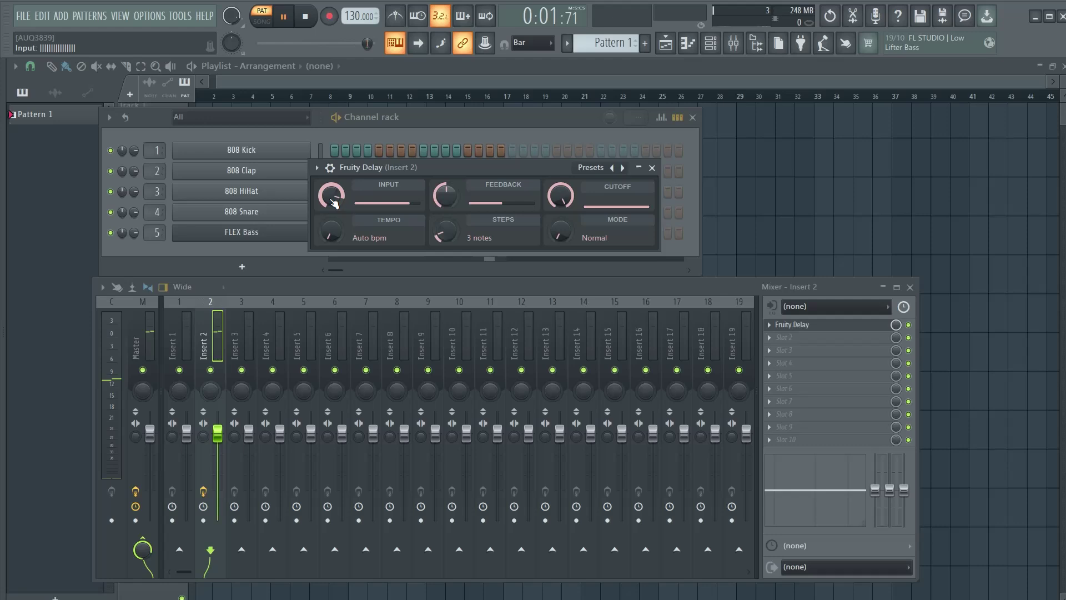
{"action": "scroll", "coordinate": [334, 203], "scroll_direction": "up", "scroll_amount": 1}
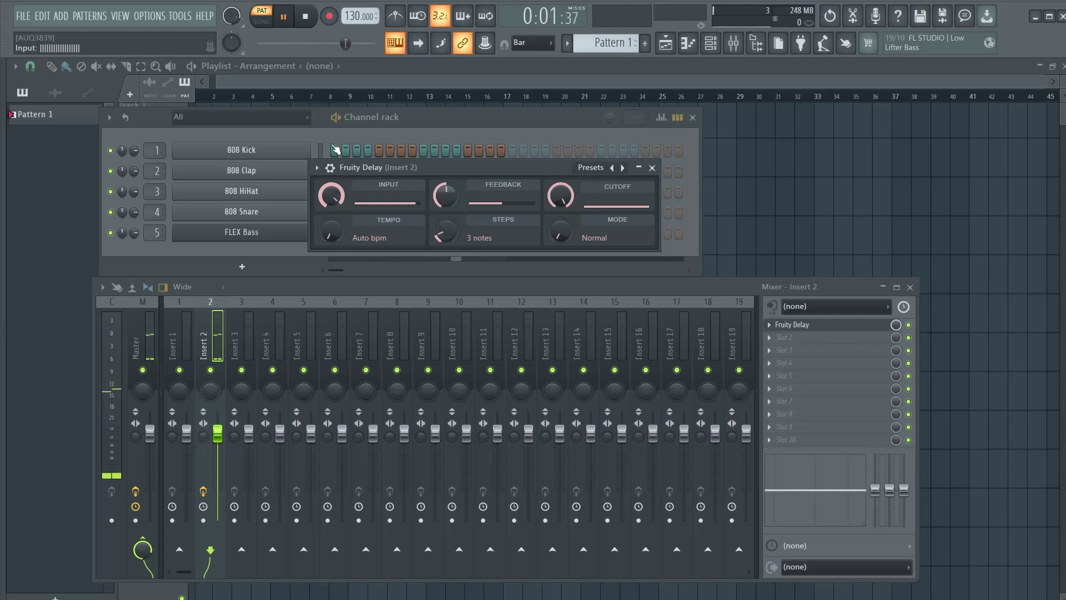
{"action": "right_click", "coordinate": [332, 197]}
Reset Input to its default, then sweep Feedback high and low during playback
{"action": "left_click", "coordinate": [351, 238]}
{"action": "key", "text": "space"}
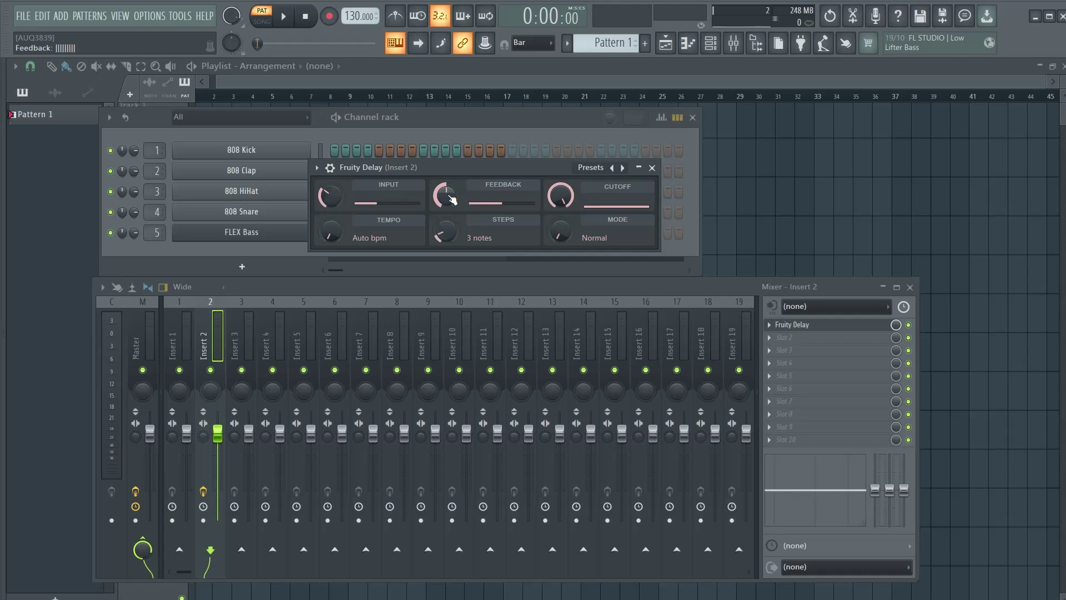
{"action": "key", "text": "space"}
{"action": "scroll", "coordinate": [452, 199], "scroll_direction": "up", "scroll_amount": 5}
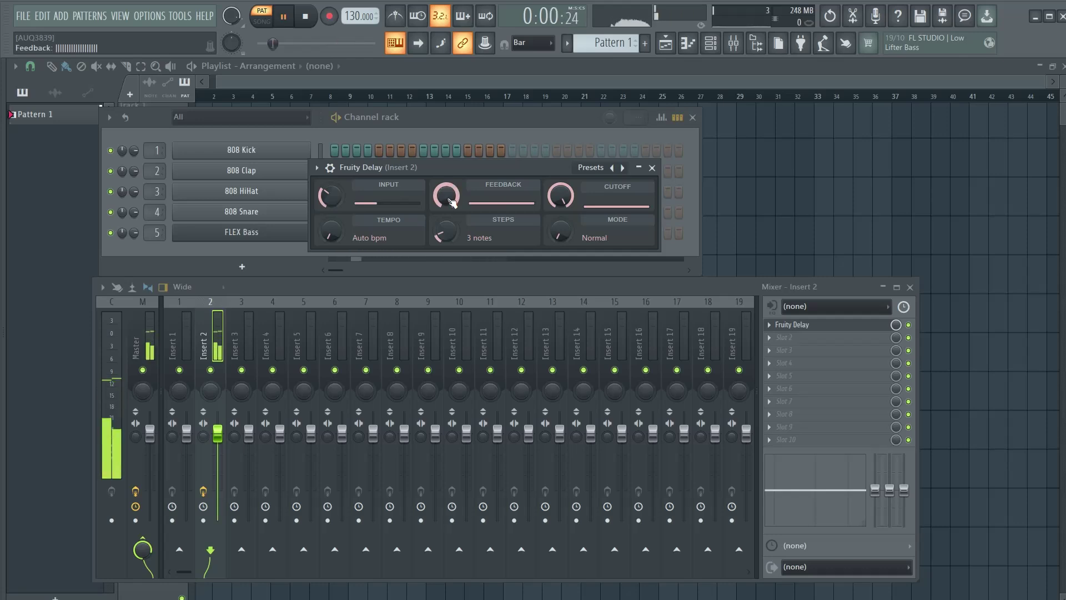
{"action": "scroll", "coordinate": [452, 198], "scroll_direction": "down", "scroll_amount": 6}
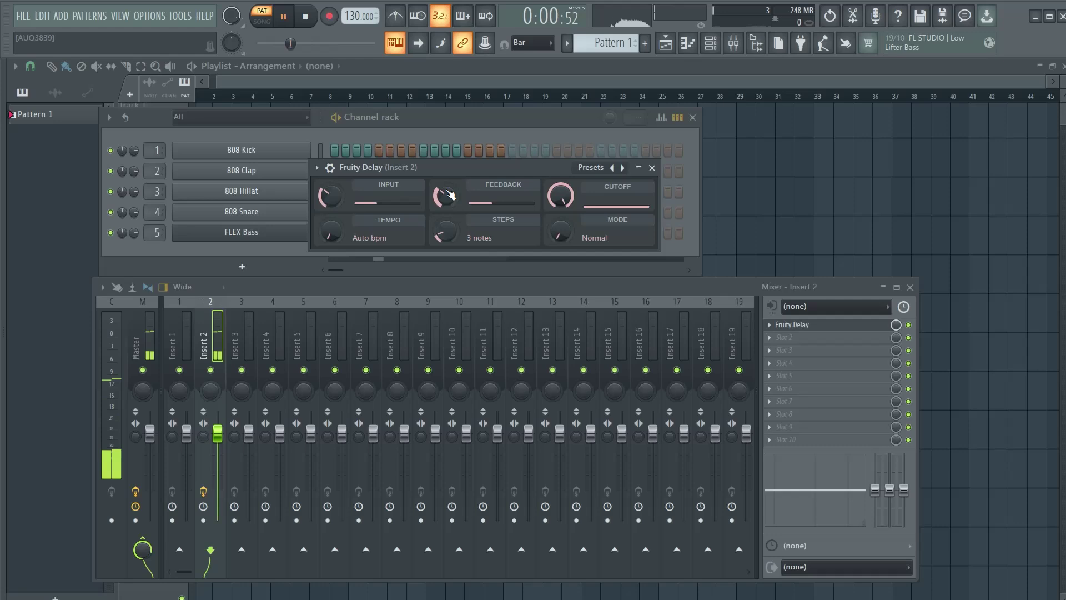
{"action": "scroll", "coordinate": [450, 196], "scroll_direction": "down", "scroll_amount": 3}
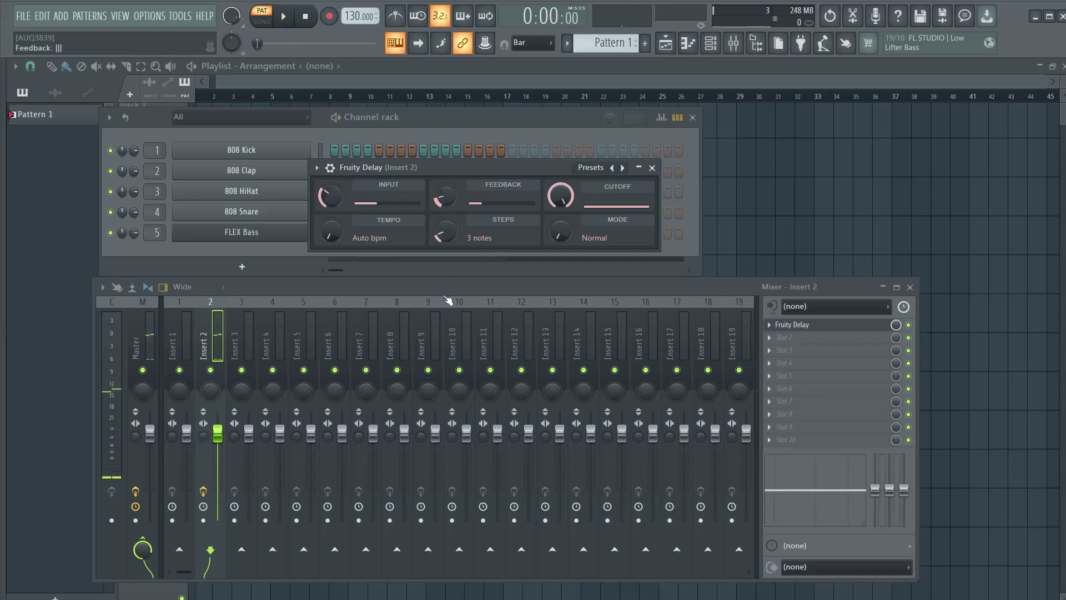
Reset Feedback to its default, stop playback, and lower Feedback slightly
{"action": "right_click", "coordinate": [448, 201]}
{"action": "left_click", "coordinate": [452, 207]}
{"action": "key", "text": "space"}
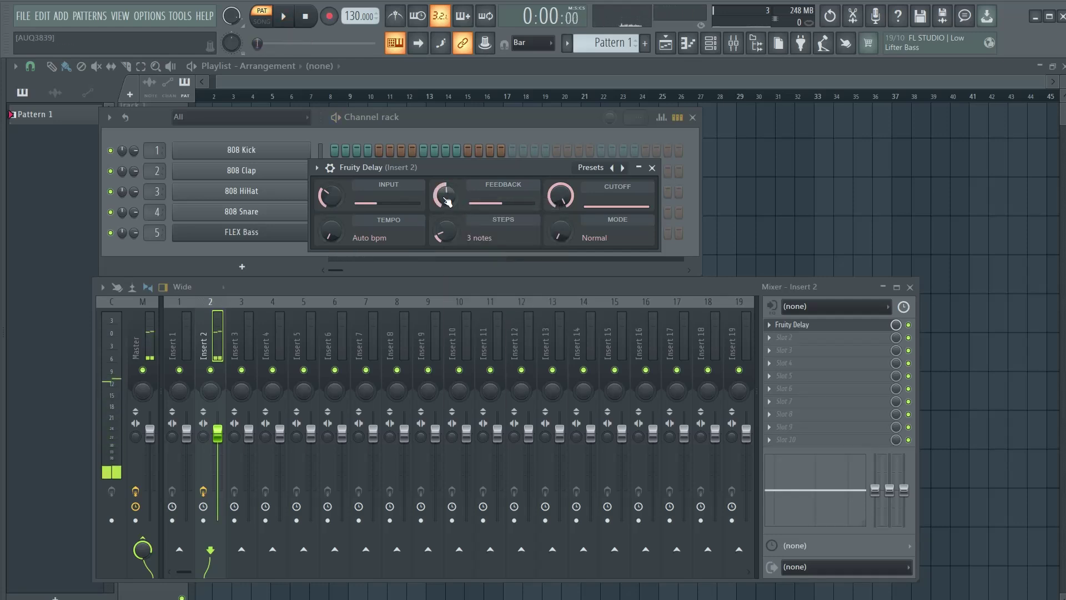
{"action": "left_click_drag", "start_coordinate": [448, 203], "coordinate": [436, 275]}
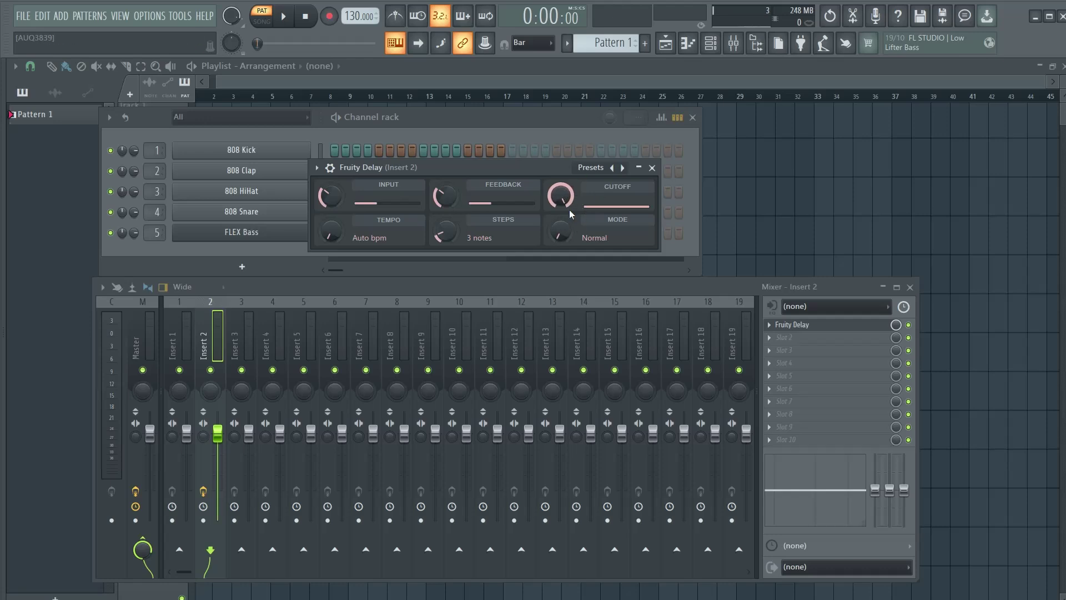
Turn the delay's Cutoff down low, then back up near maximum while the pattern plays
{"action": "key", "text": "space"}
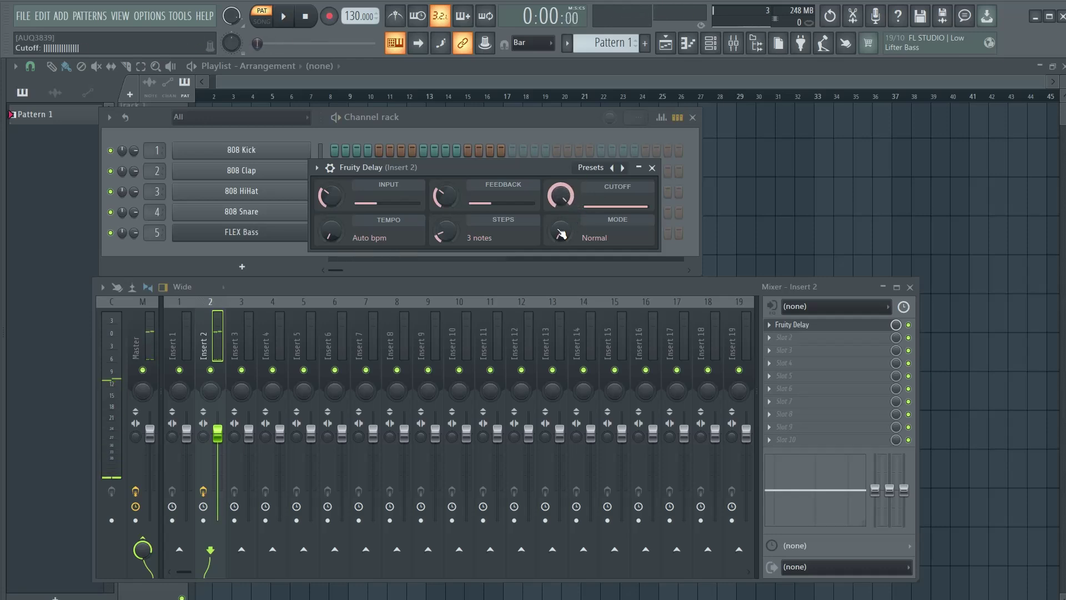
{"action": "left_click_drag", "start_coordinate": [570, 199], "coordinate": [566, 198]}
{"action": "key", "text": "space"}
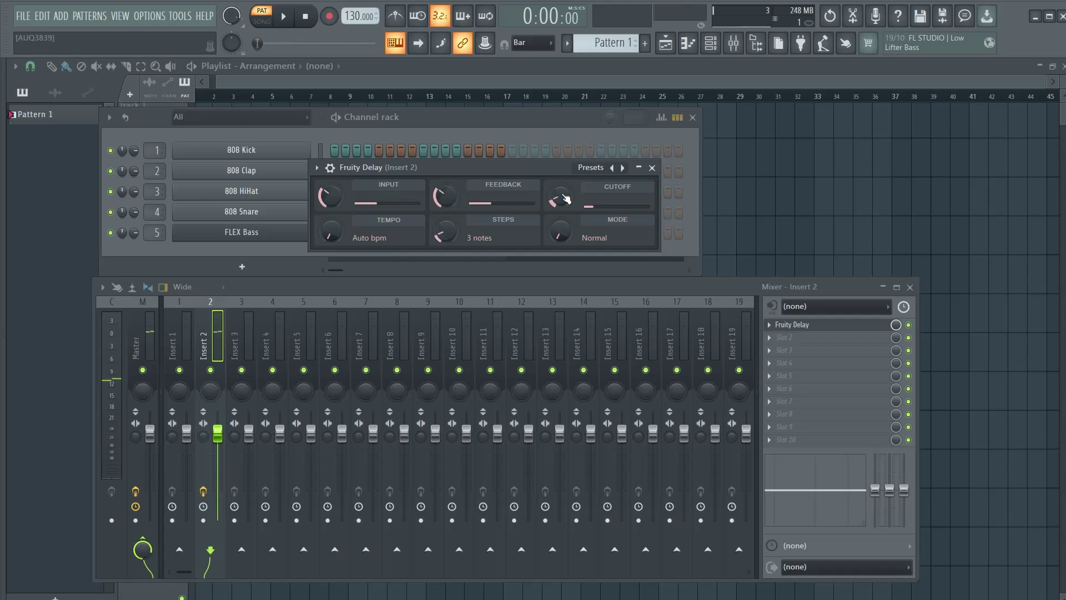
{"action": "key", "text": "space"}
{"action": "left_click_drag", "start_coordinate": [567, 199], "coordinate": [566, 209]}
Set the delay tempo to 105 bpm, then reset it to Auto bpm
{"action": "key", "text": "space"}
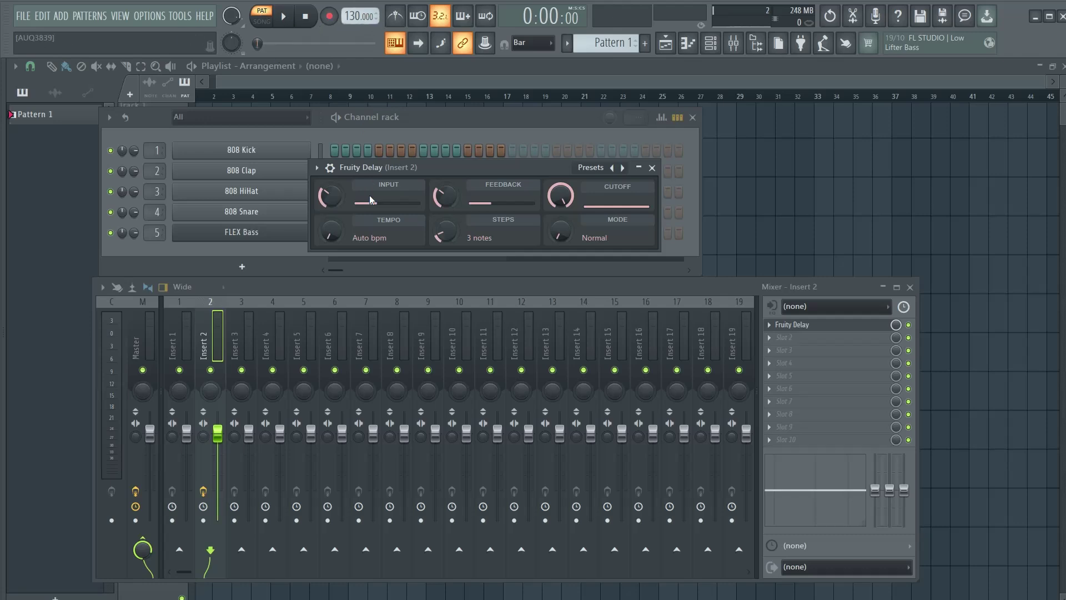
{"action": "left_click_drag", "start_coordinate": [330, 231], "coordinate": [327, 118]}
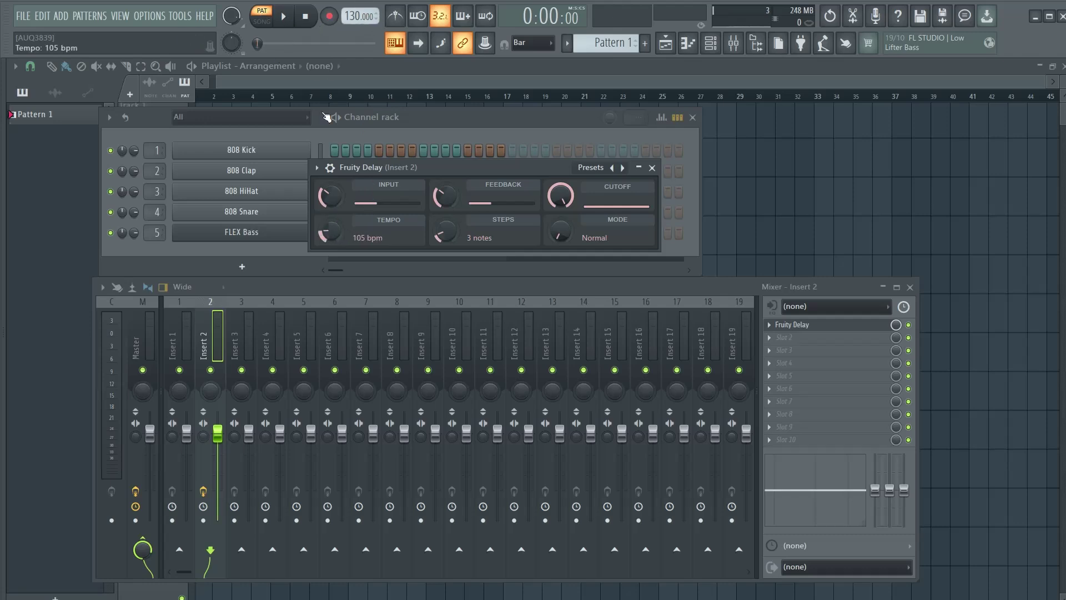
{"action": "right_click", "coordinate": [340, 231]}
{"action": "left_click", "coordinate": [370, 243]}
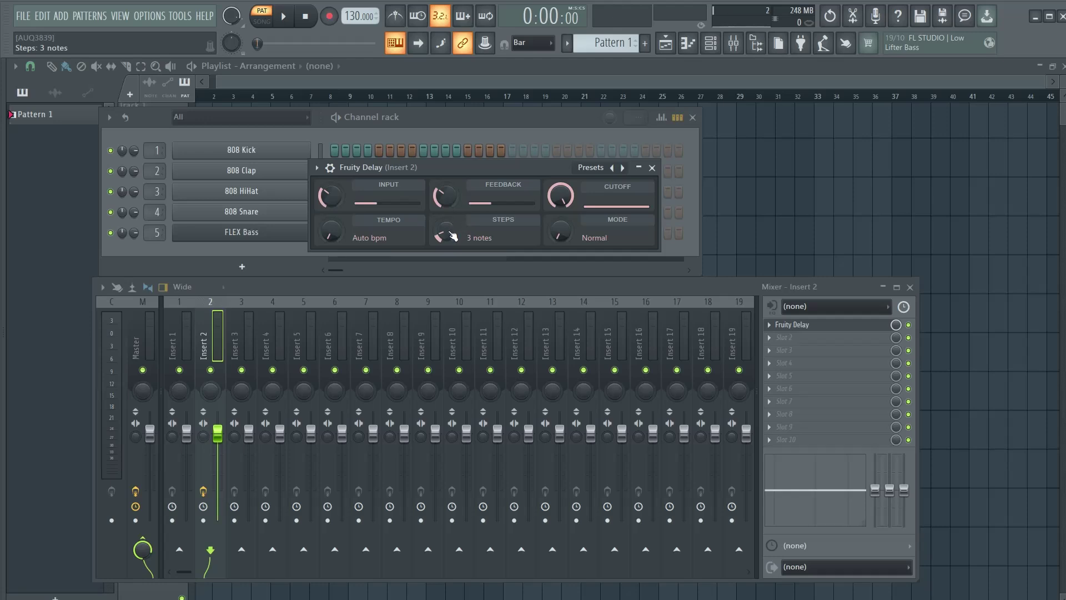
Try Steps at 1 and 13 notes, then reset Steps to its default of 3 notes
{"action": "left_click_drag", "start_coordinate": [453, 237], "coordinate": [455, 257]}
{"action": "left_click_drag", "start_coordinate": [448, 237], "coordinate": [441, 181]}
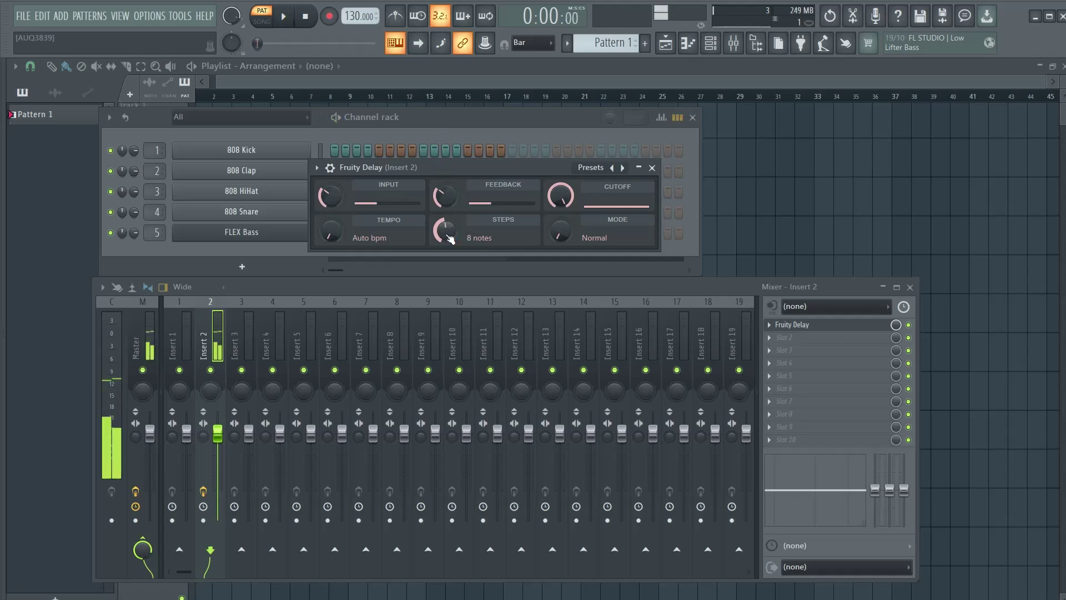
{"action": "key", "text": "space"}
{"action": "right_click", "coordinate": [448, 230]}
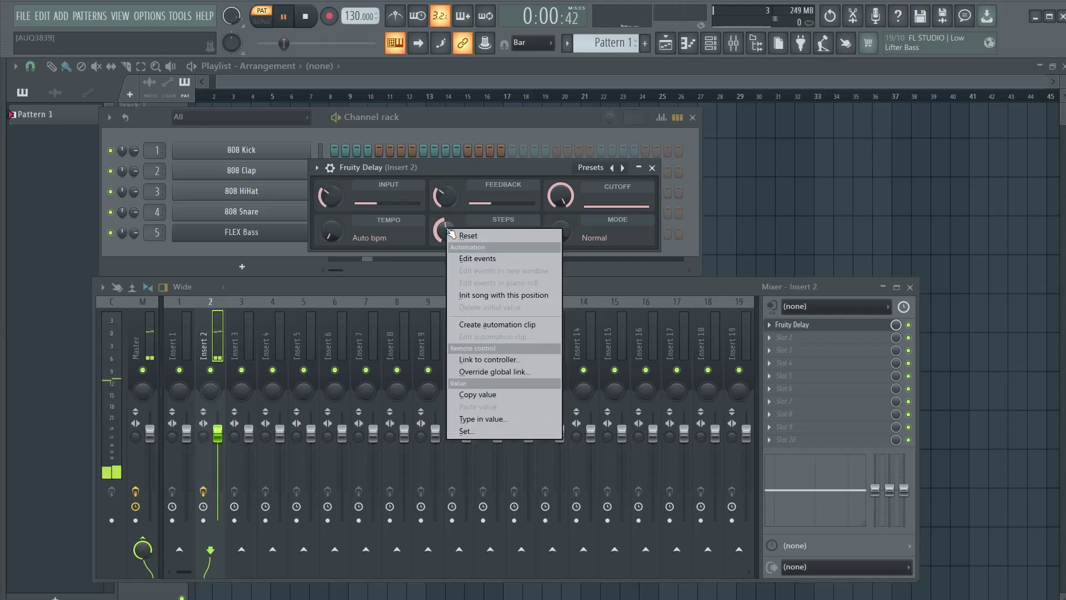
{"action": "left_click", "coordinate": [467, 236]}
{"action": "key", "text": "space"}
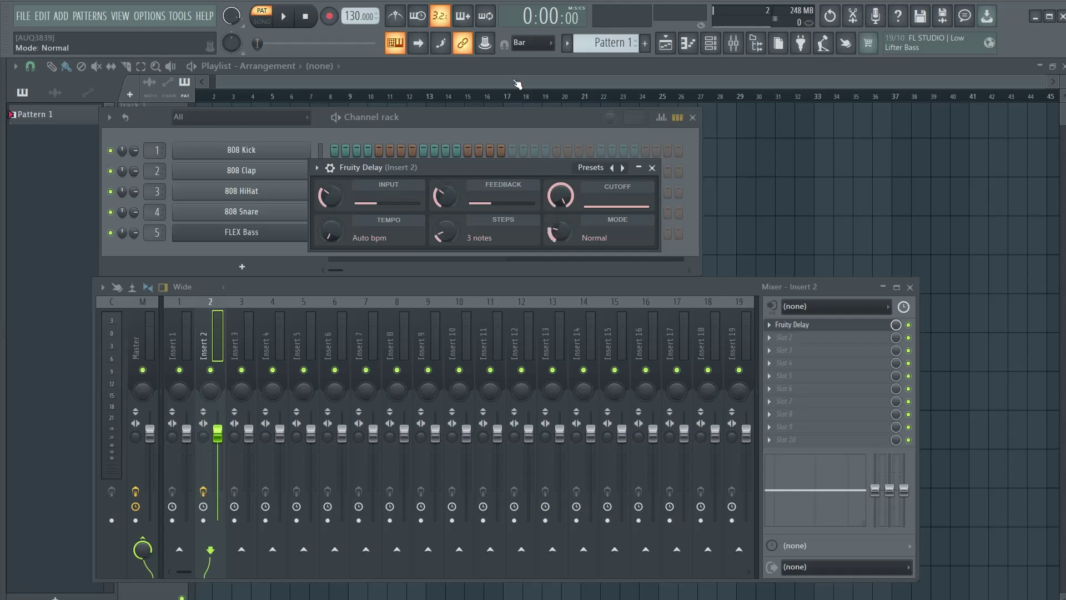
Audition the delay Mode as Inv. stereo, then Ping pong, playing the pattern for each
{"action": "scroll", "coordinate": [559, 232], "scroll_direction": "up", "scroll_amount": 1}
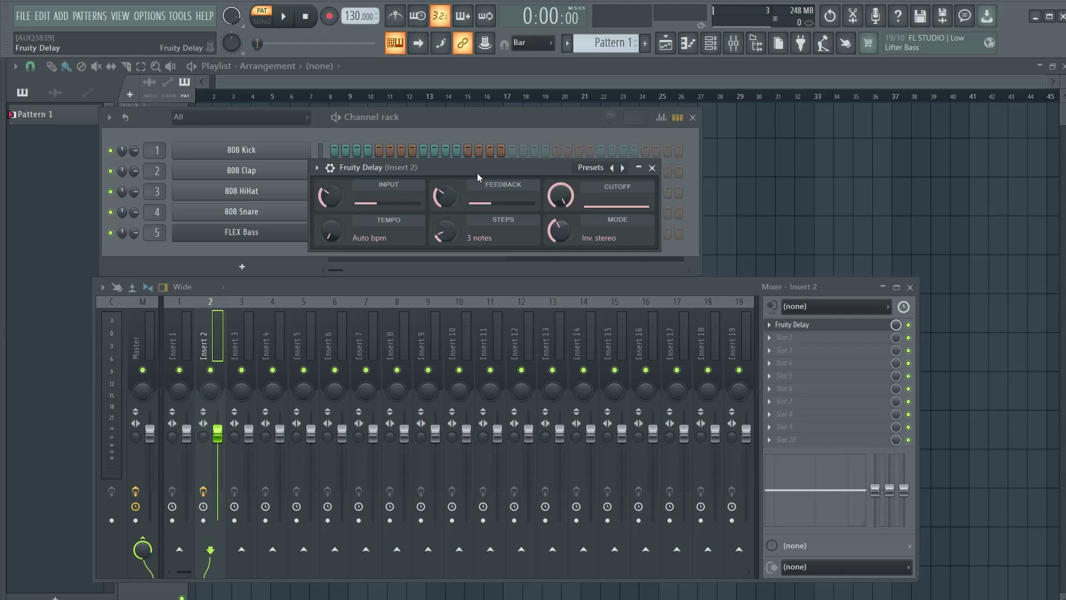
{"action": "key", "text": "space"}
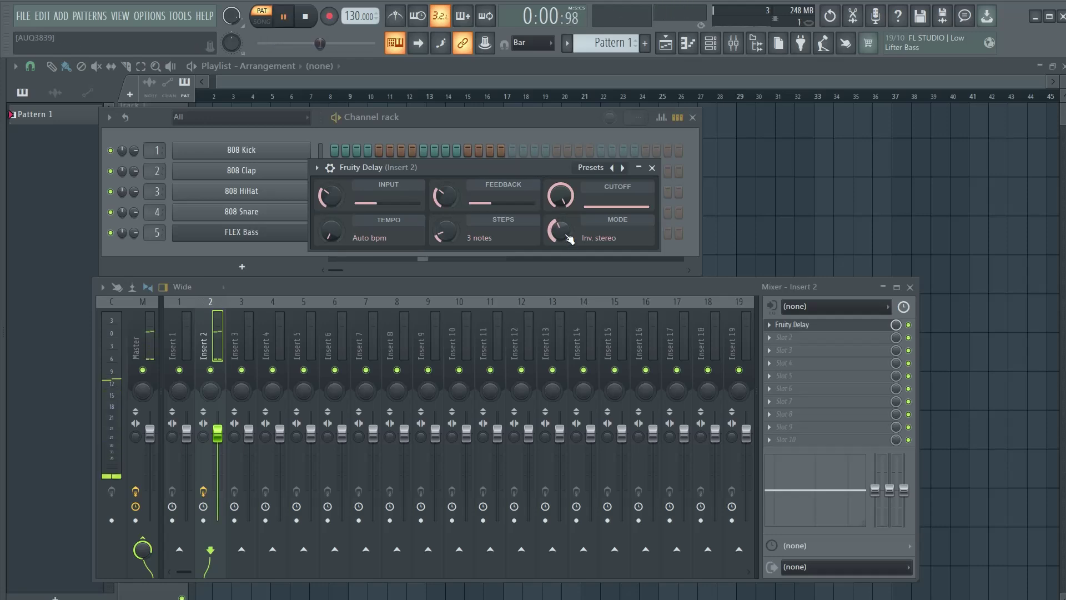
{"action": "key", "text": "space"}
{"action": "scroll", "coordinate": [559, 229], "scroll_direction": "up", "scroll_amount": 1}
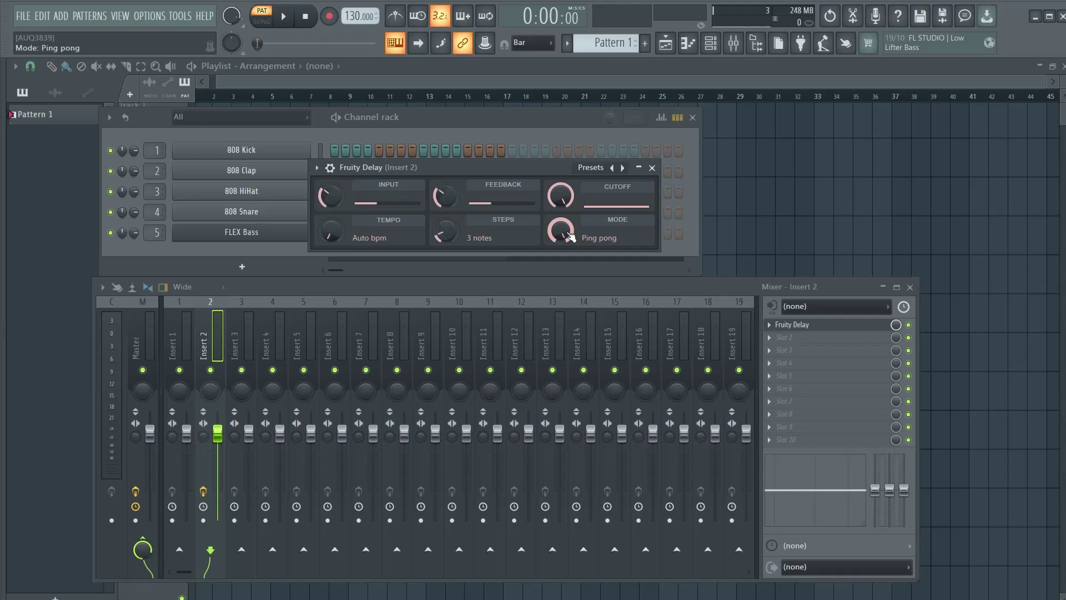
{"action": "key", "text": "space"}
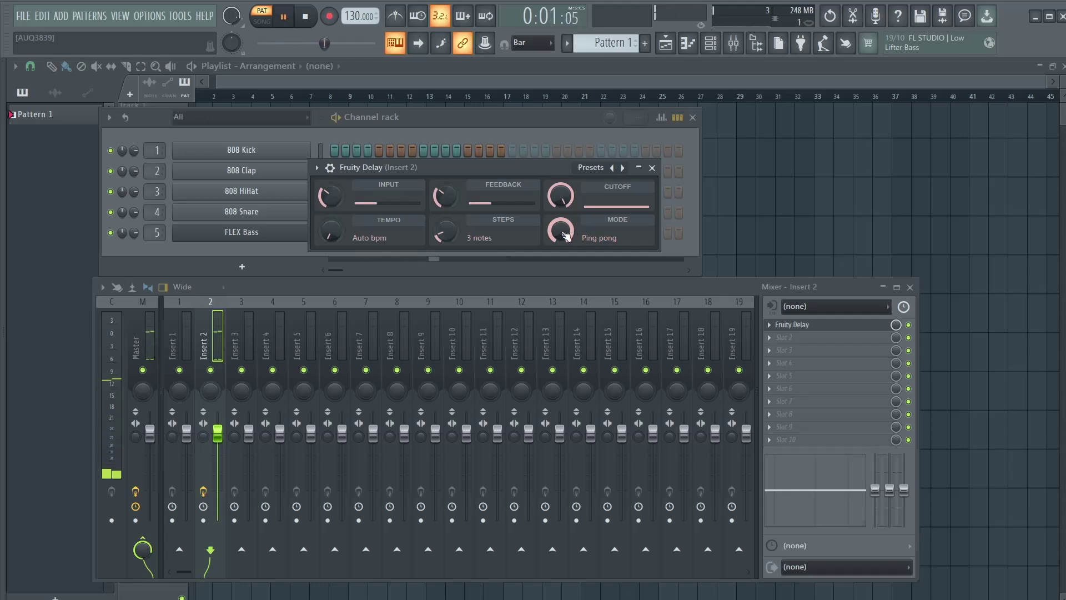
{"action": "key", "text": "space"}
{"action": "right_click", "coordinate": [565, 236]}
Reset the Mode to Normal and audition the Double attack preset
{"action": "left_click", "coordinate": [577, 245]}
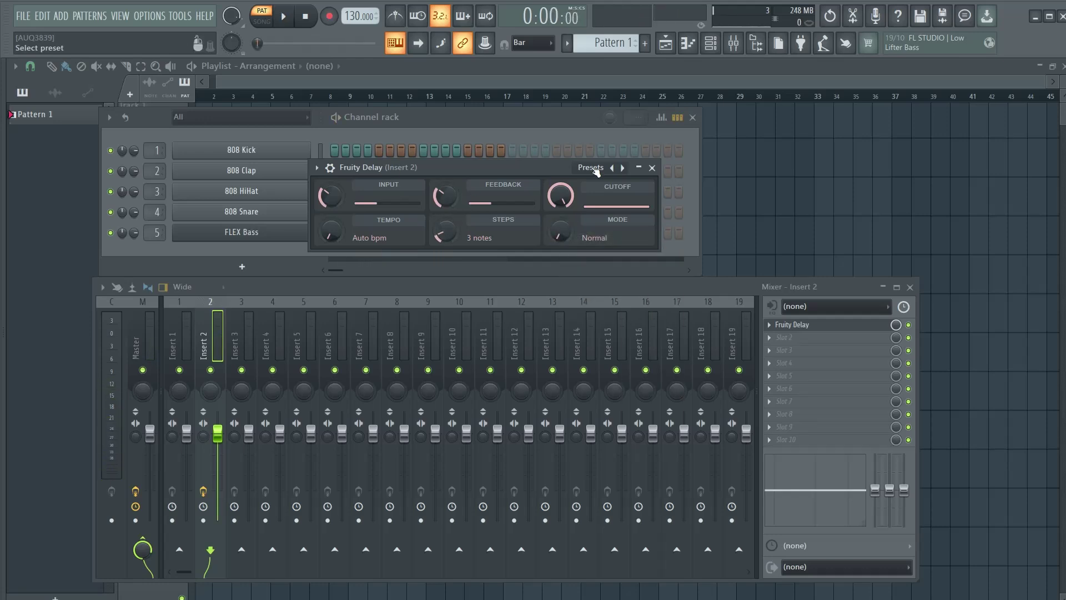
{"action": "left_click", "coordinate": [594, 168]}
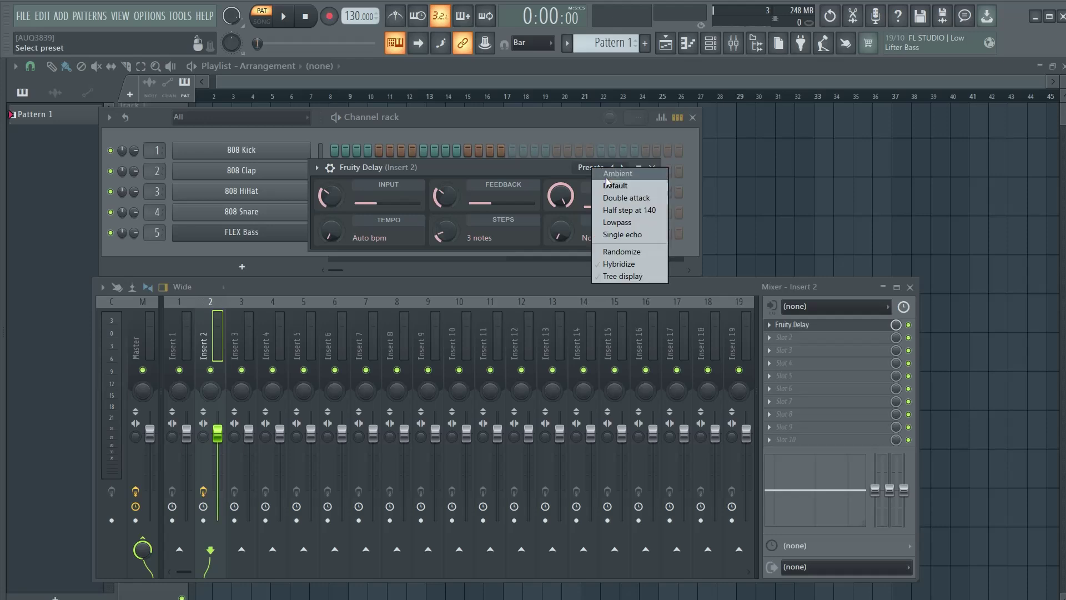
{"action": "left_click", "coordinate": [625, 199]}
{"action": "left_click_drag", "start_coordinate": [494, 169], "coordinate": [583, 196]}
{"action": "key", "text": "space"}
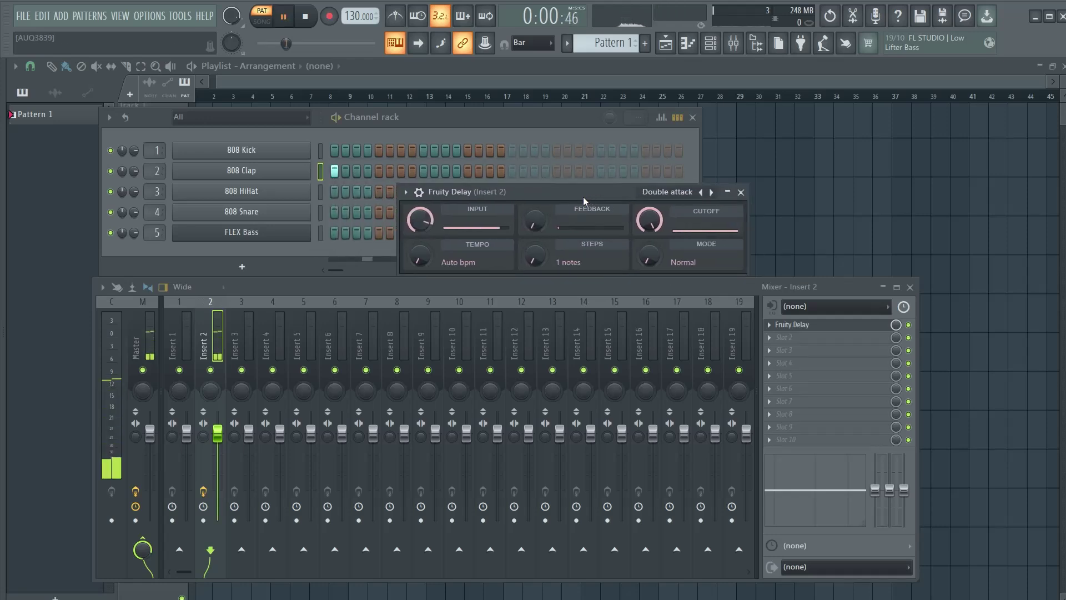
{"action": "key", "text": "space"}
Load the Lowpass preset, then Single echo, and play the pattern
{"action": "left_click", "coordinate": [668, 194]}
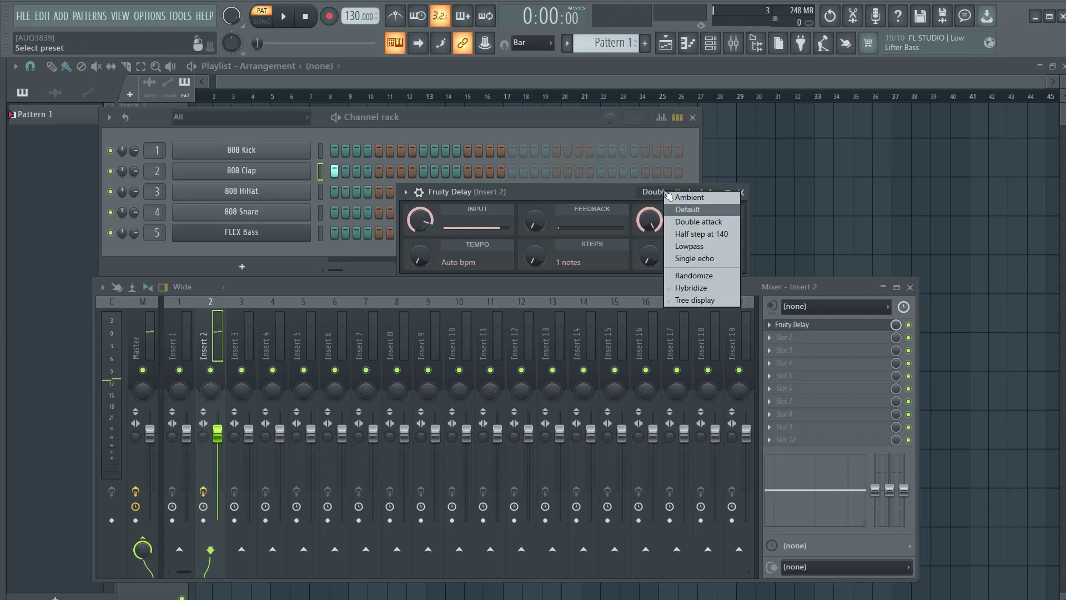
{"action": "left_click", "coordinate": [685, 248]}
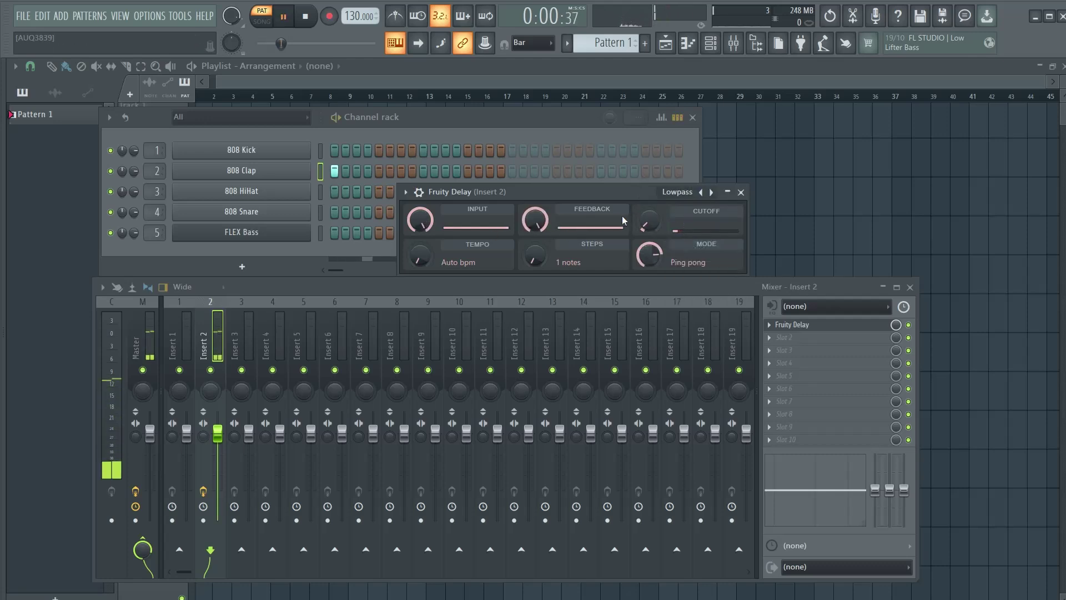
{"action": "left_click", "coordinate": [689, 196]}
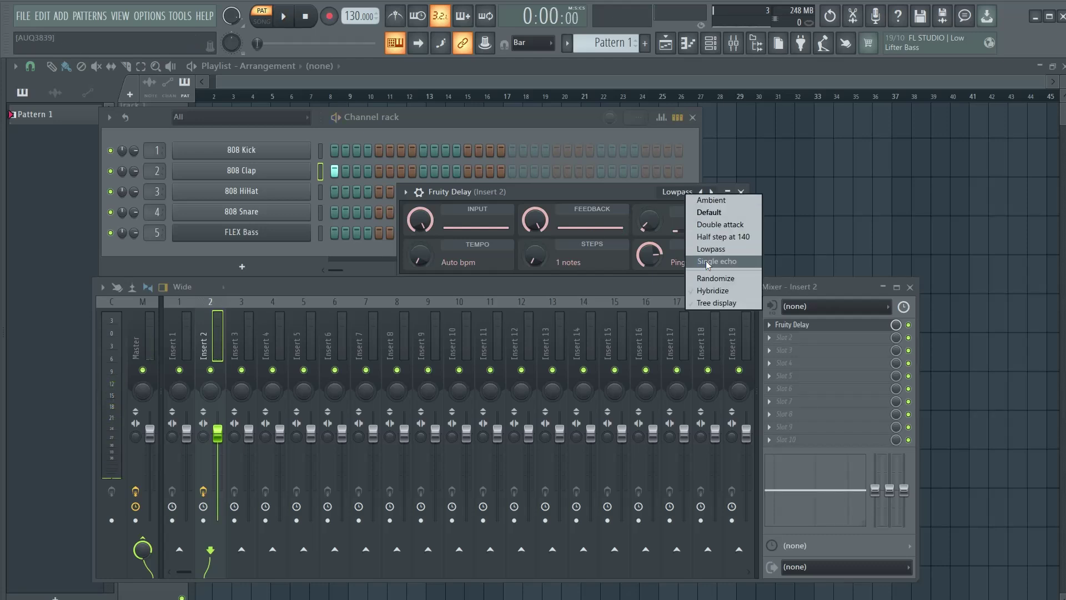
{"action": "left_click", "coordinate": [687, 261]}
{"action": "key", "text": "space"}
{"action": "key", "text": "space"}
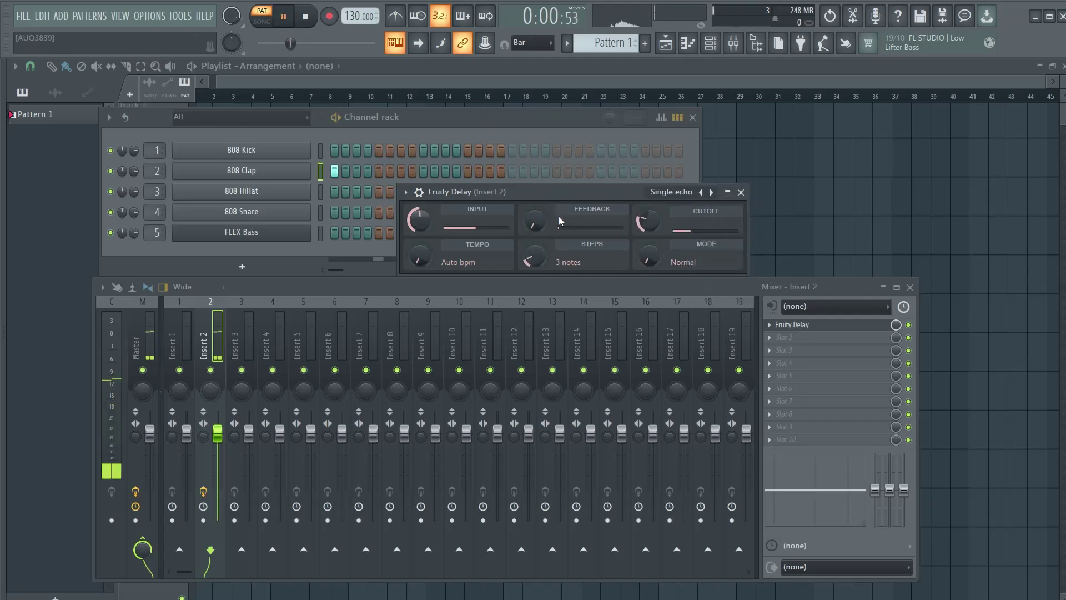
Try the Ambient preset, then return Fruity Delay to the Default preset
{"action": "left_click", "coordinate": [688, 192]}
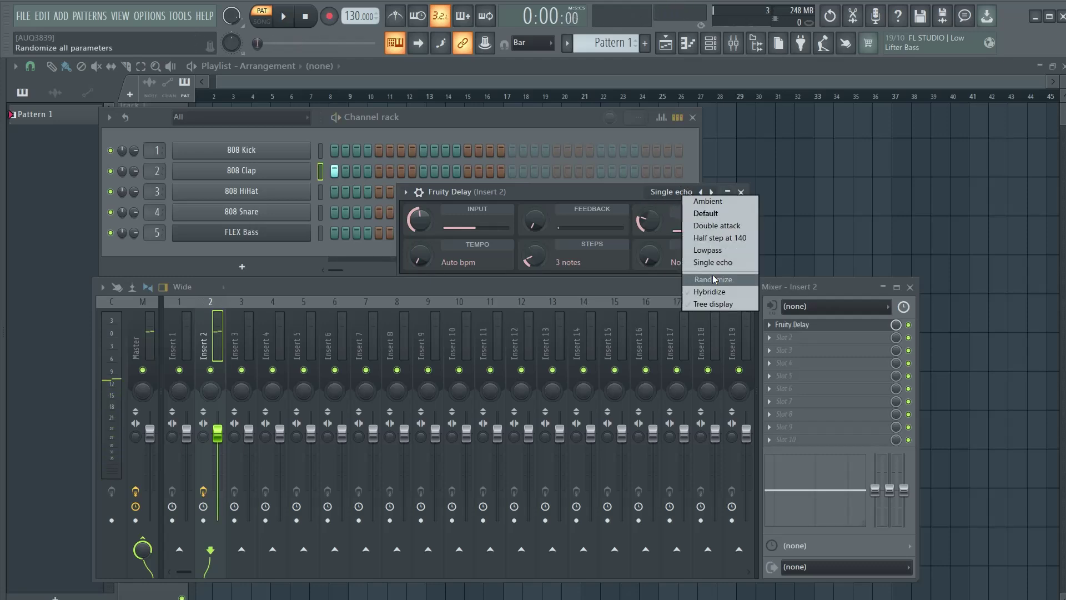
{"action": "left_click", "coordinate": [708, 201]}
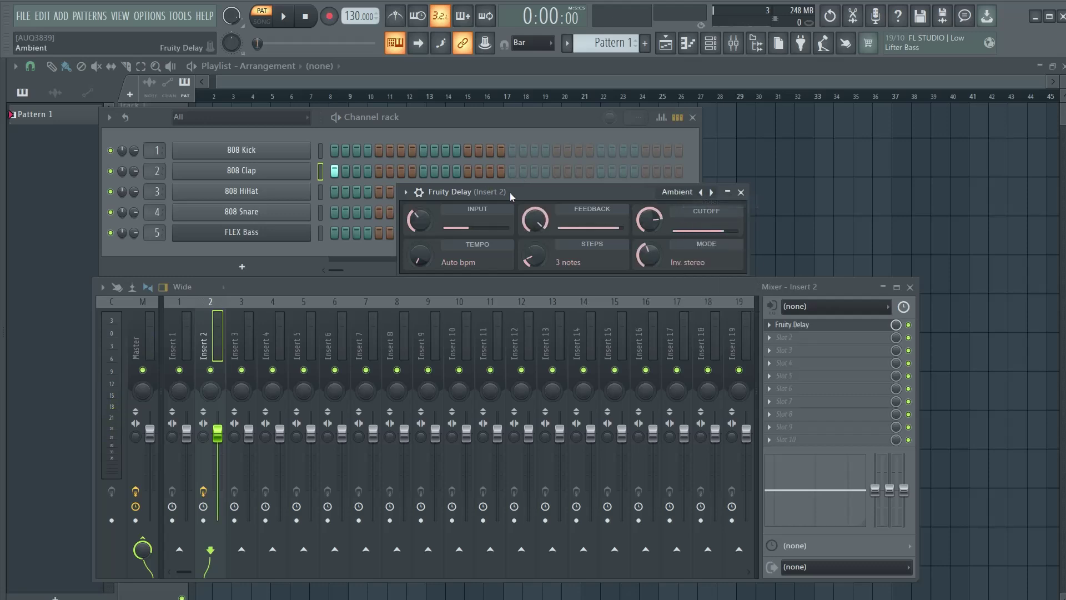
{"action": "left_click", "coordinate": [687, 192]}
{"action": "left_click", "coordinate": [686, 210]}
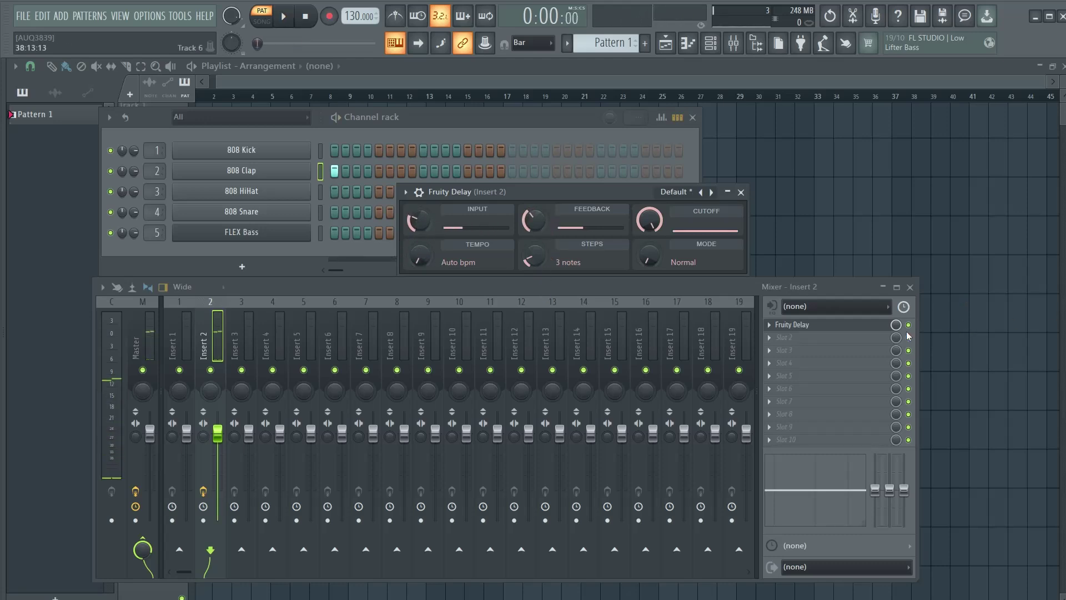
Lower the Fruity Delay slot mix from 100% to about 32%, previewing with playback
{"action": "left_click_drag", "start_coordinate": [896, 328], "coordinate": [895, 355]}
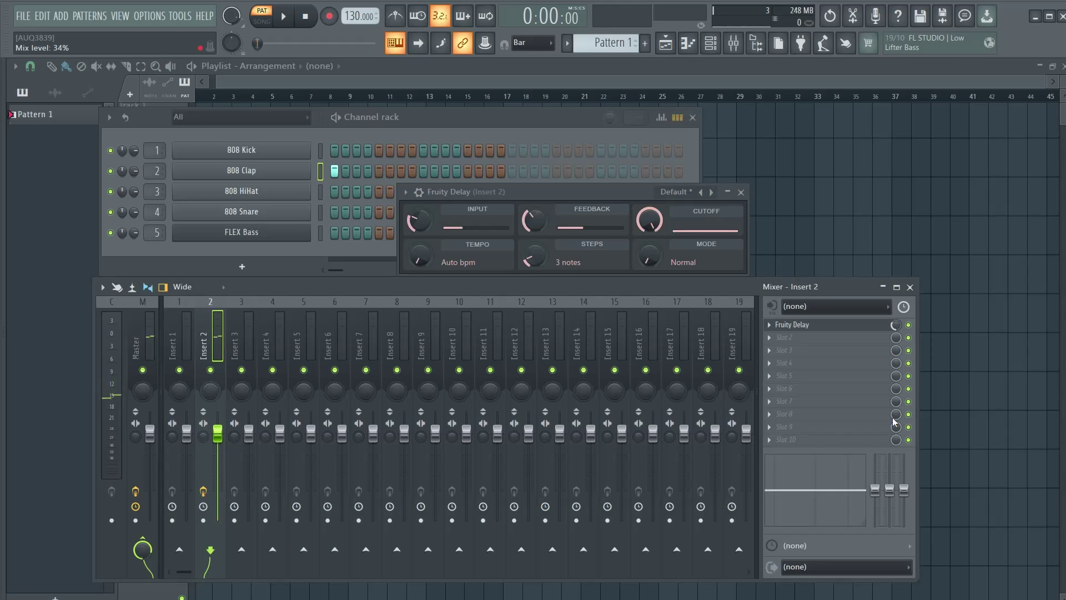
{"action": "left_click_drag", "start_coordinate": [896, 327], "coordinate": [899, 367]}
{"action": "key", "text": "space"}
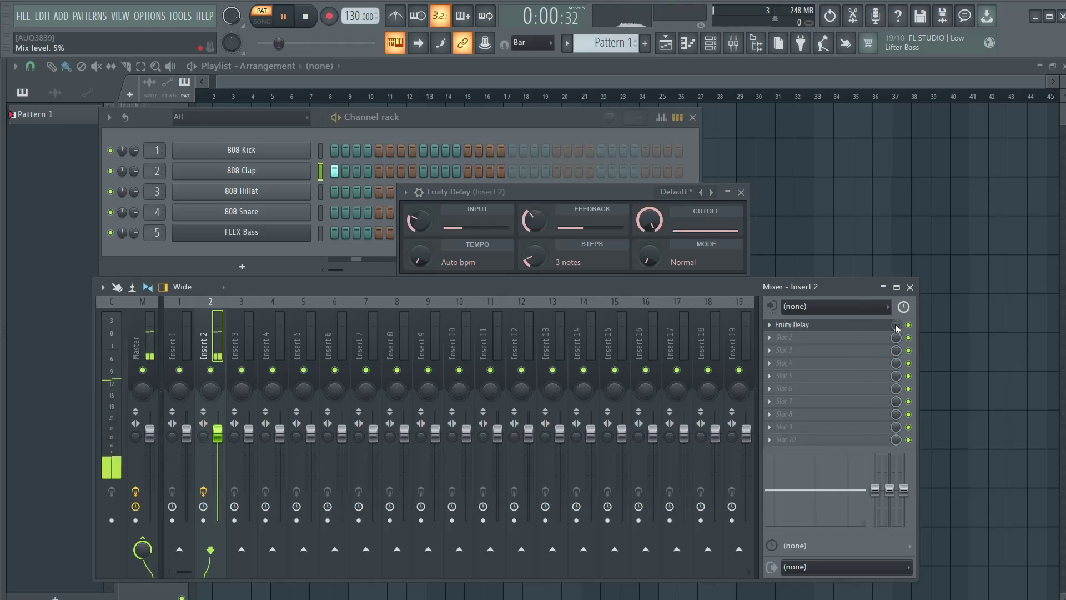
{"action": "scroll", "coordinate": [896, 328], "scroll_direction": "up", "scroll_amount": 5}
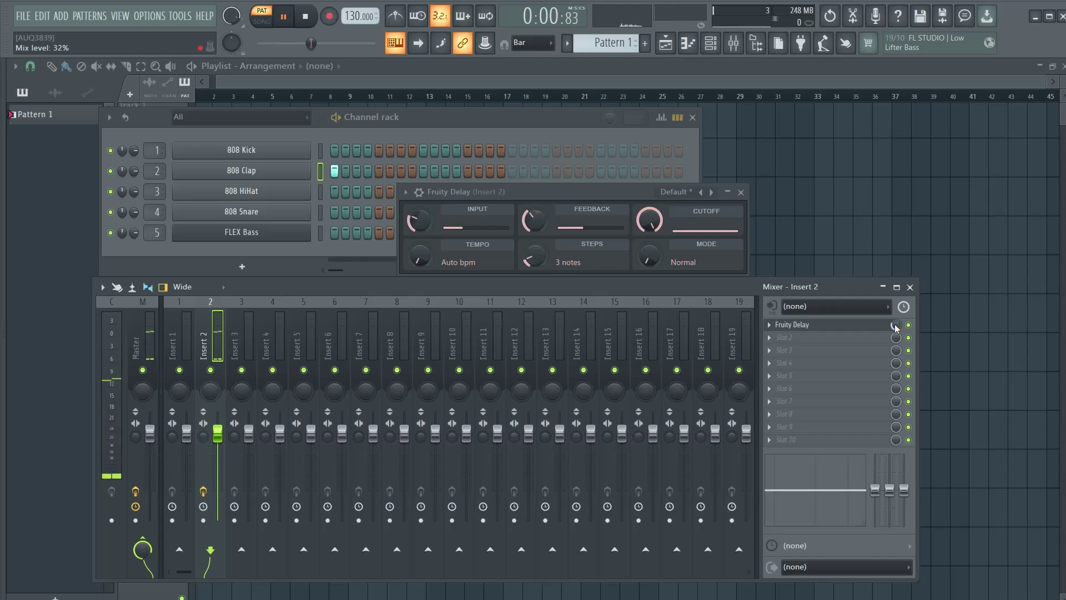
{"action": "key", "text": "space"}
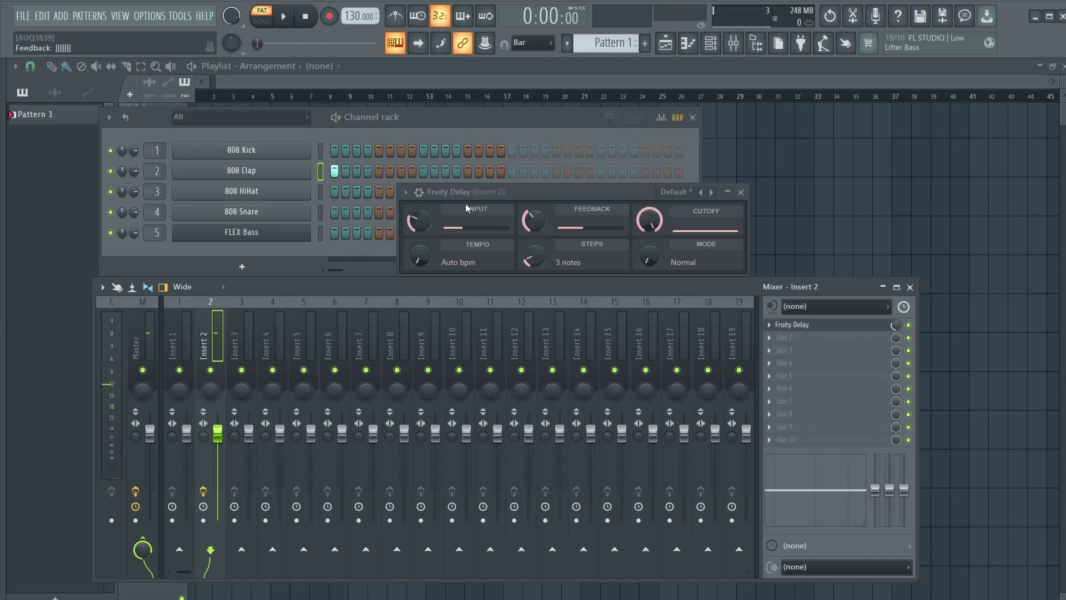
{"action": "left_click_drag", "start_coordinate": [443, 197], "coordinate": [416, 181]}
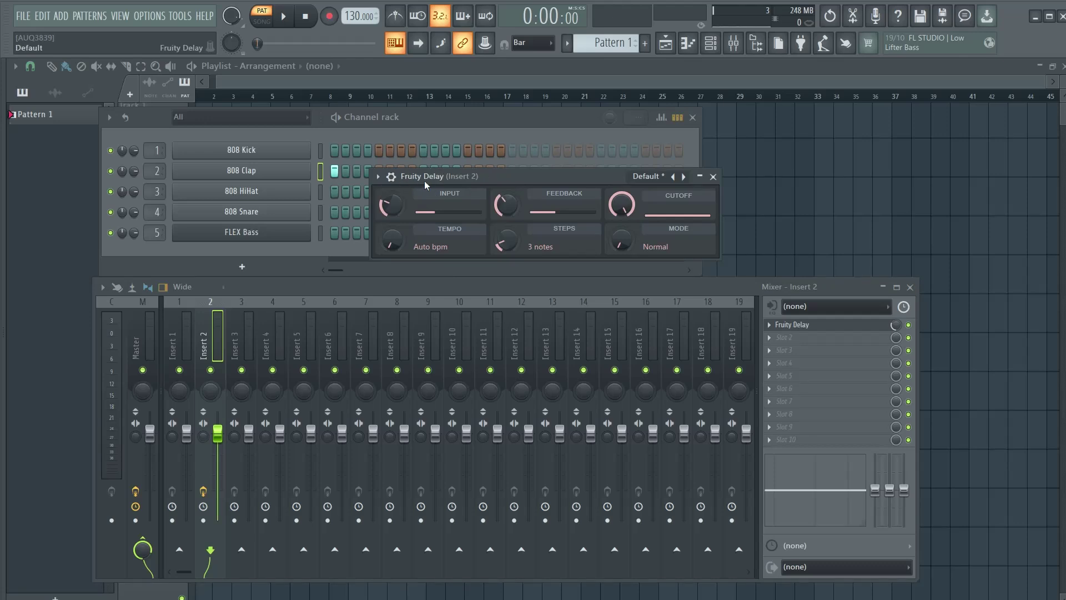